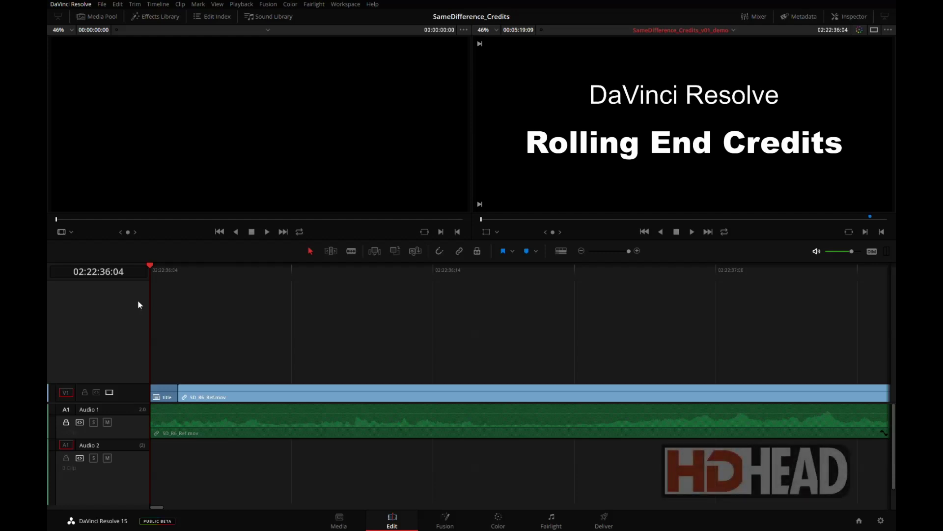
- Fit the whole edit in the timeline, scrub past 02:25:02:00 to preview the credits, and enable snapping
key("shift+z")
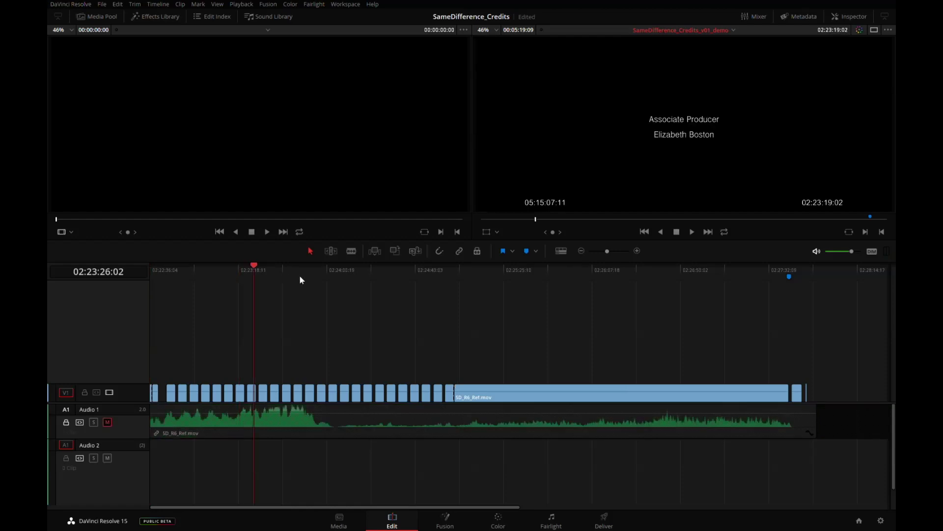
left_click_drag(354, 275, 373, 274)
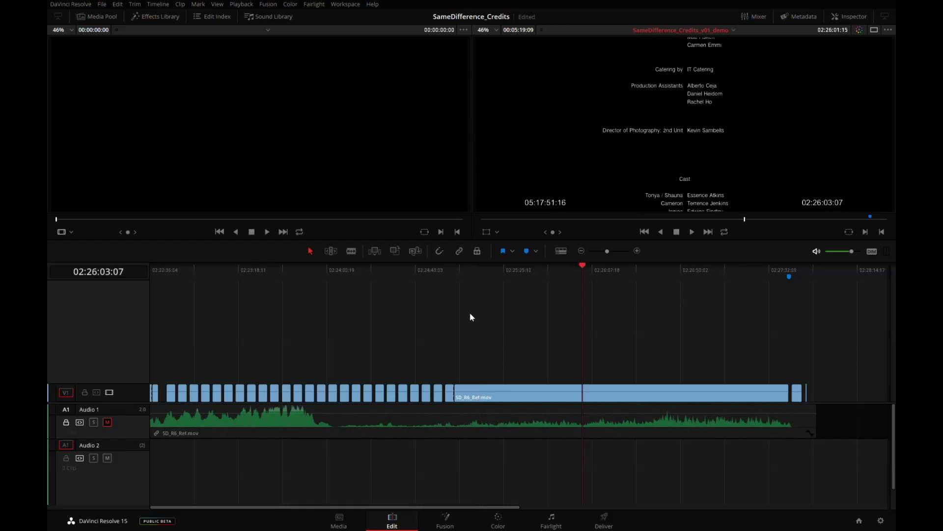
left_click(440, 253)
- Scrub back to the credits start, zoom in, and step frame by frame to their first frame
left_click_drag(487, 274, 451, 281)
left_click_drag(609, 251, 627, 251)
key("Left")
key("Left")
key("Left")
key("Right")
key("Right")
key("Right")
key("Right")
key("Right")
key("Right")
key("Right")
key("Right")
key("Right")
key("Right")
key("Right")
key("Right")
key("Right")
key("Left")
key("Left")
key("Left")
key("Left")
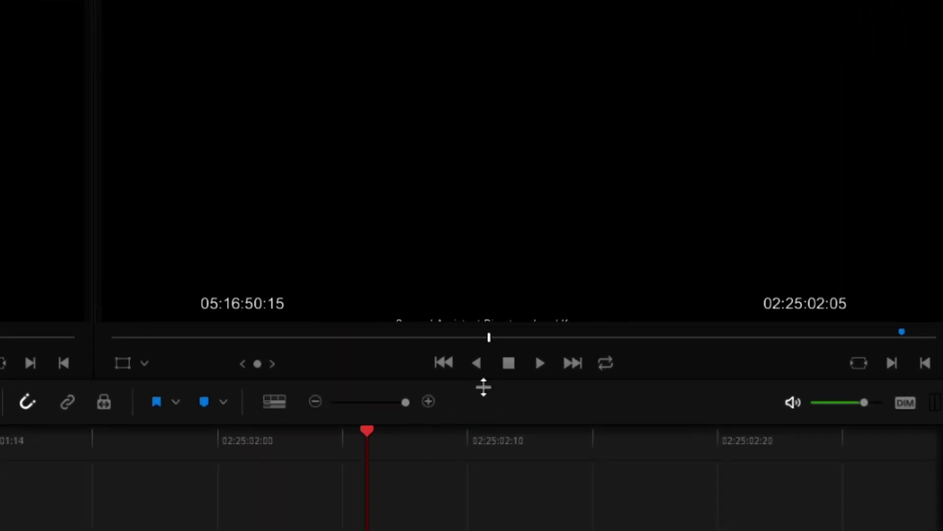
key("Left")
key("Left")
key("Left")
key("Left")
key("Left")
key("Right")
key("Right")
key("Right")
key("Right")
key("Right")
key("Right")
key("Right")
key("Right")
key("Right")
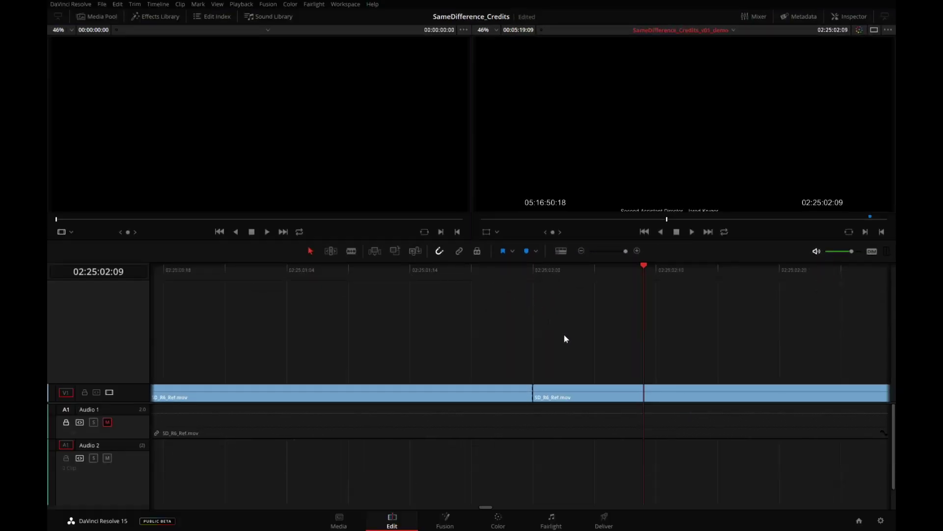
- Snap the playhead to Marker 1 and step back one frame to 02:27:42:05
key("shift+z")
left_click_drag(766, 270, 788, 270)
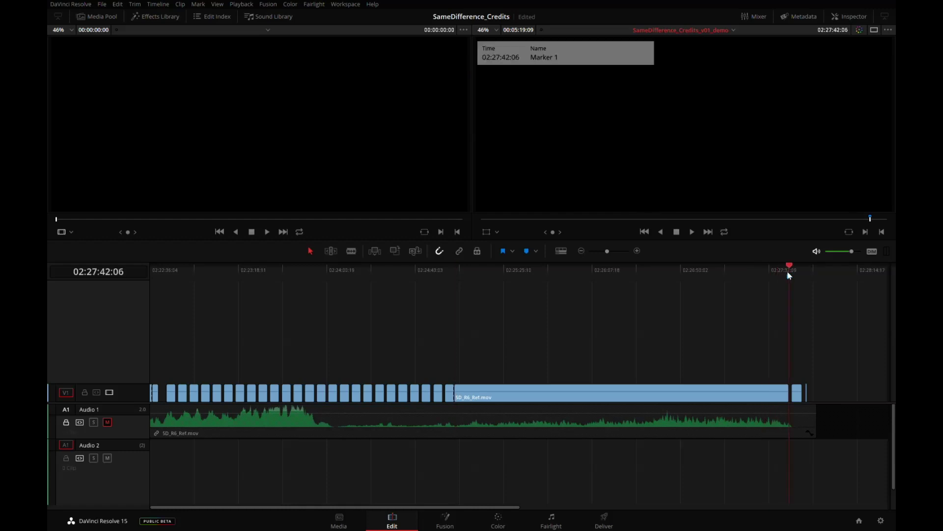
key("shift+z")
key("Left")
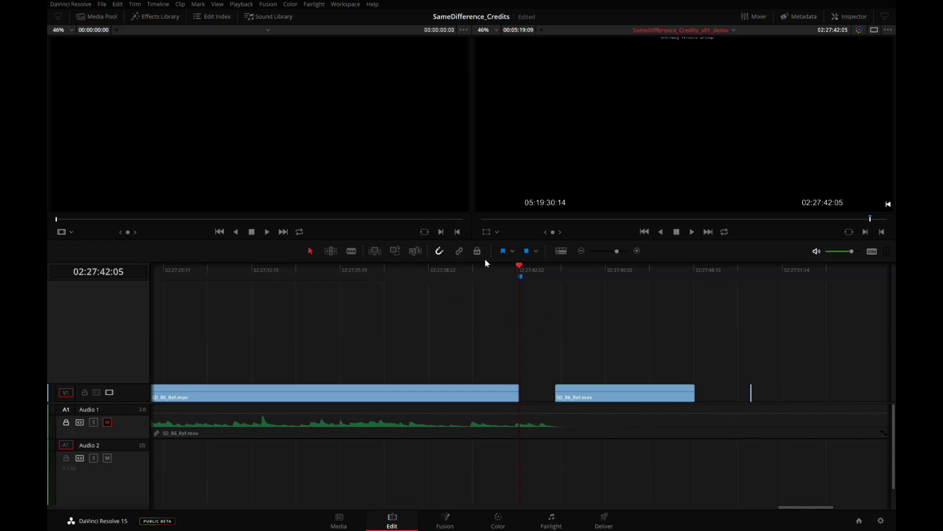
key("shift+z")
- Add a V2 video track and drop a Solid Color generator onto it at the credits start
right_click(120, 356)
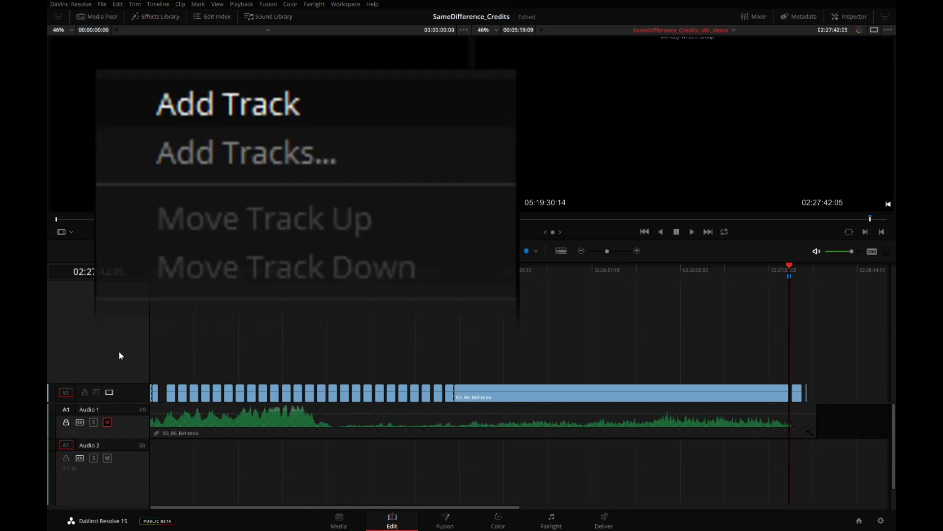
left_click(166, 362)
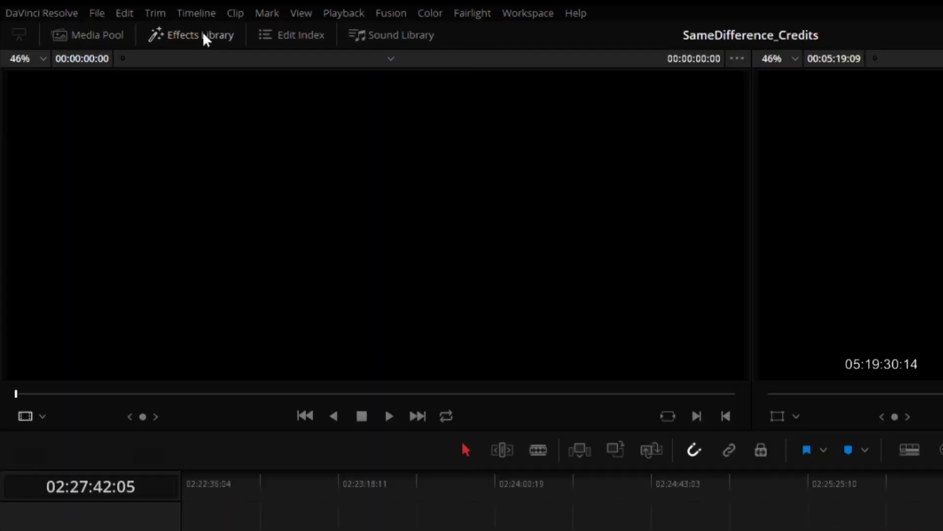
left_click(161, 16)
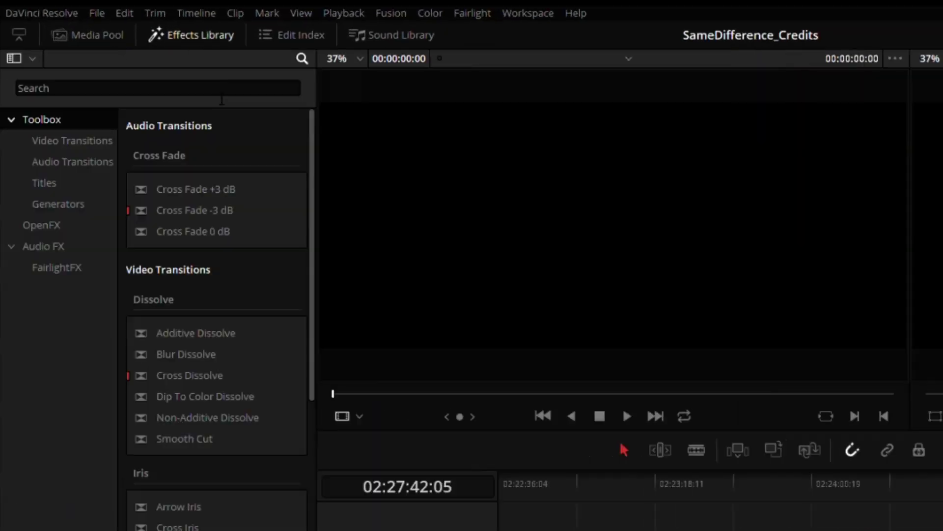
left_click(96, 92)
type("solid")
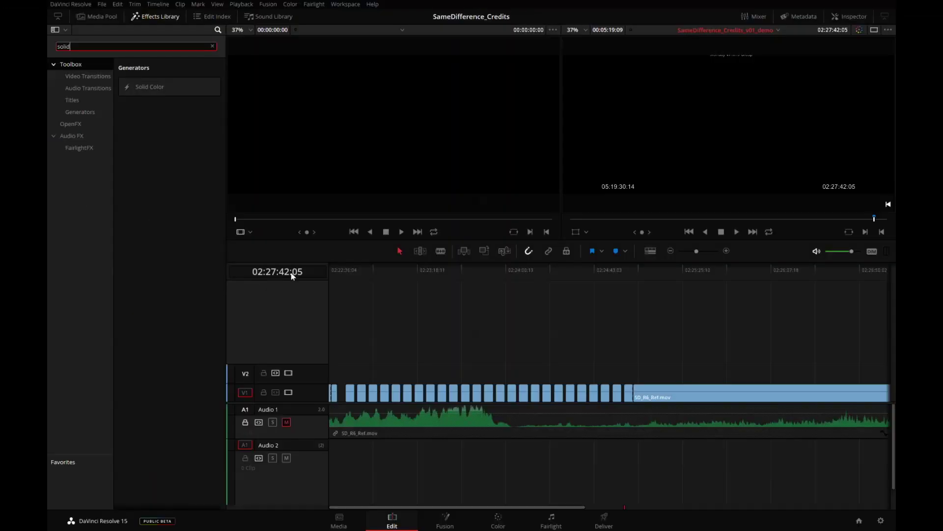
left_click_drag(177, 90, 642, 385)
left_click_drag(485, 509, 577, 508)
left_click(475, 363)
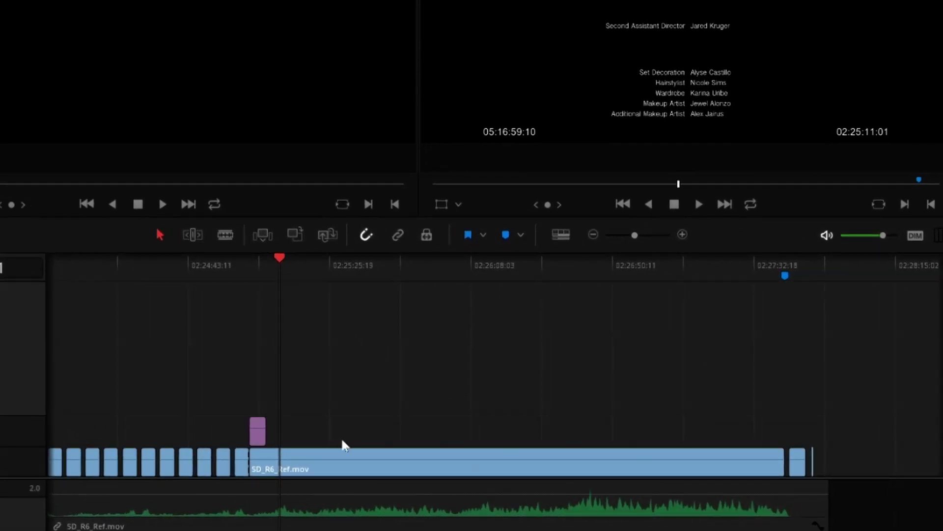
left_click_drag(261, 275, 271, 279)
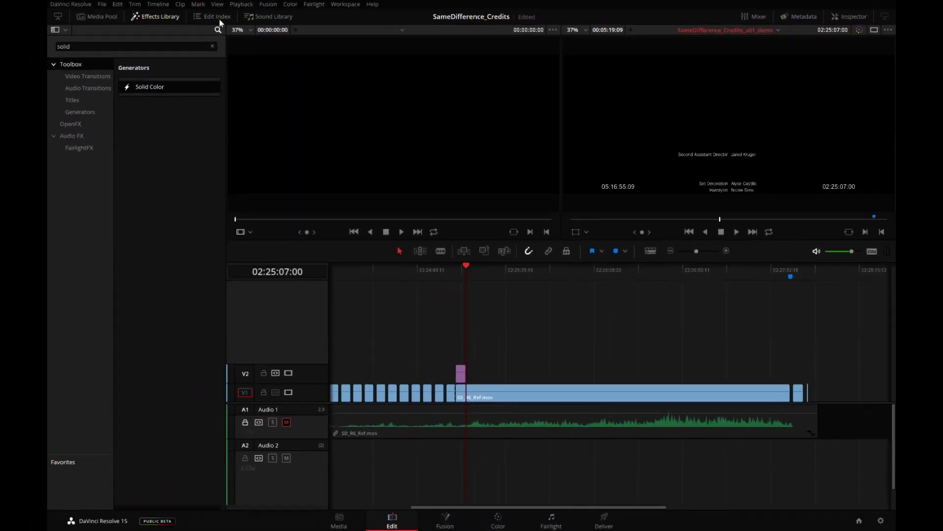
- Extend the Solid Color clip's out point by +600, then drag its end to the end marker
left_click(135, 4)
key("v")
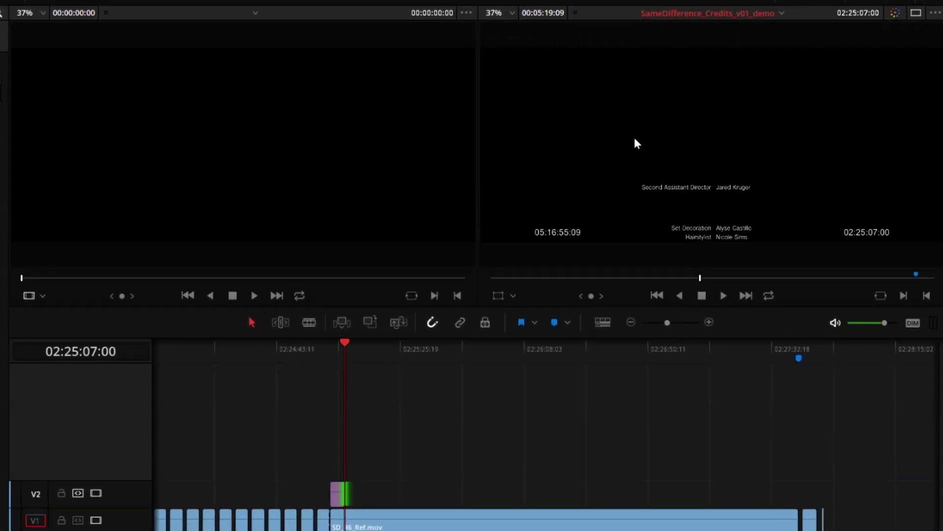
type("+6000")
key("Return")
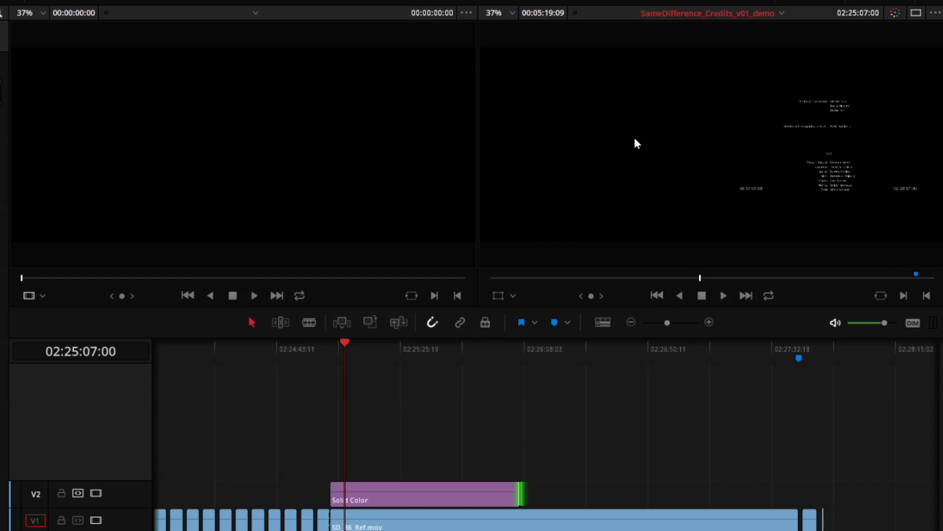
left_click(524, 500)
left_click_drag(524, 500, 799, 494)
left_click_drag(490, 361, 646, 389)
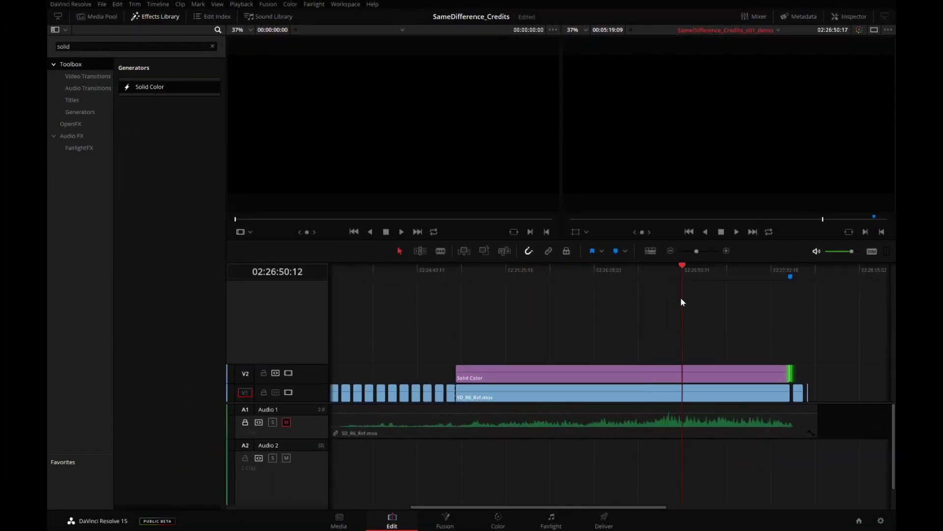
left_click_drag(681, 301, 668, 302)
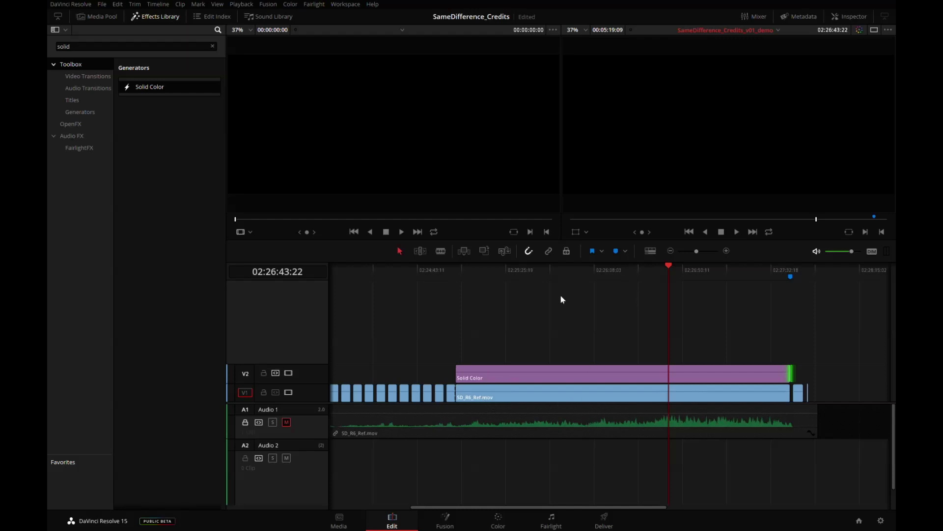
left_click(163, 16)
left_click(469, 374)
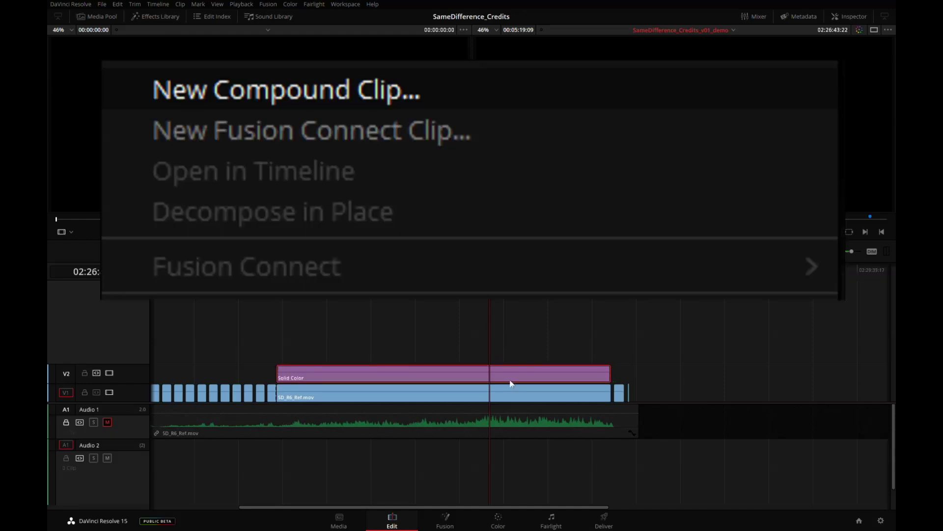
left_click(549, 396)
type("BlackFill")
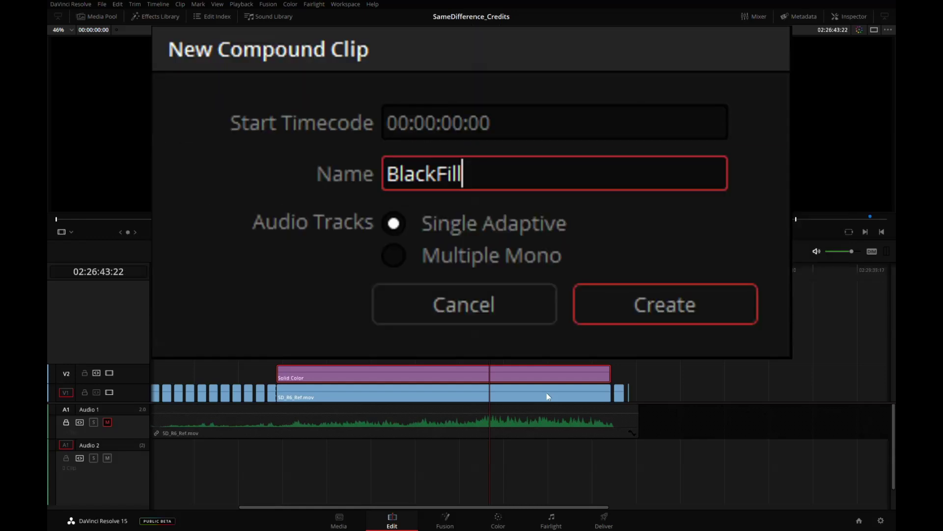
left_click(665, 303)
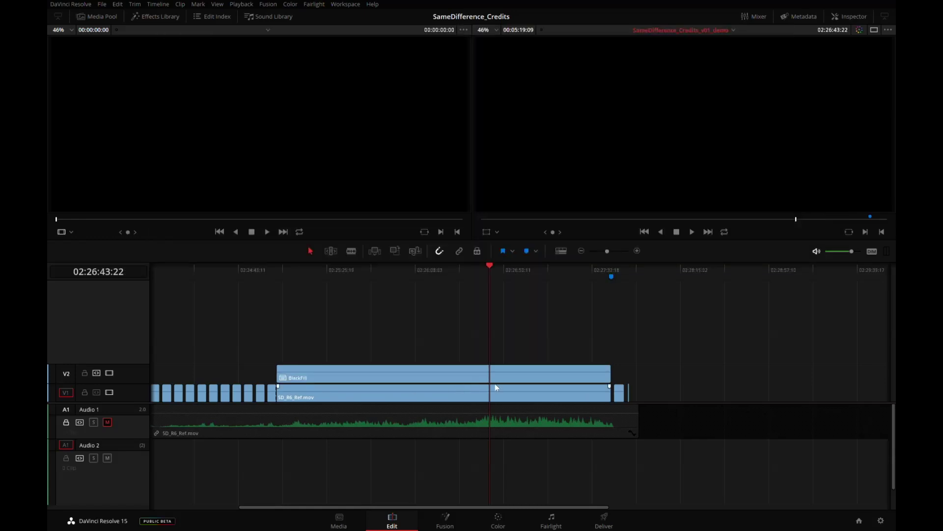
left_click(100, 18)
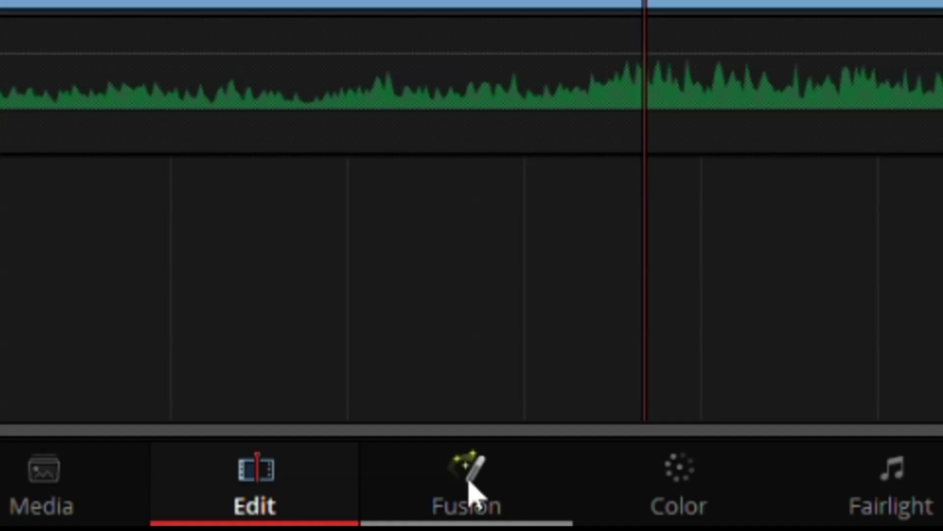
left_click(469, 487)
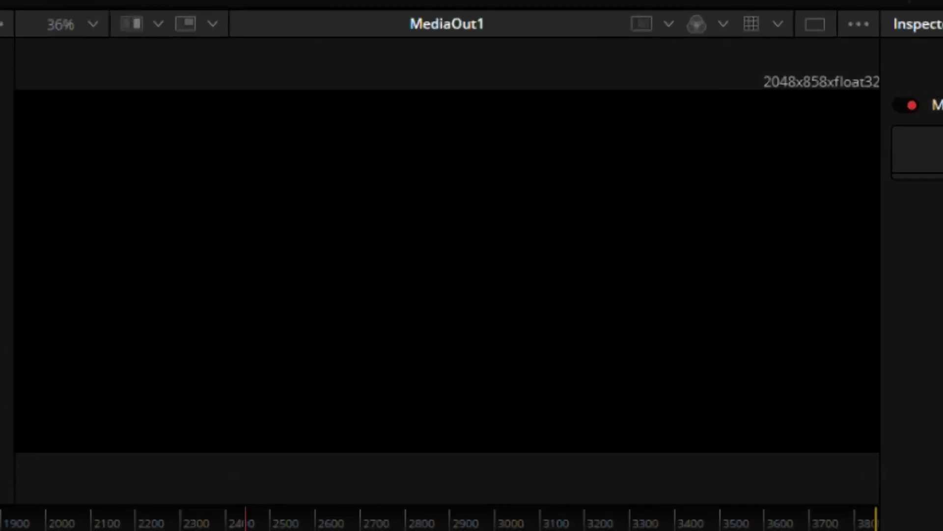
- Switch Fusion to a single, taller viewer and display MediaOut1's all-black output in it
left_click(845, 23)
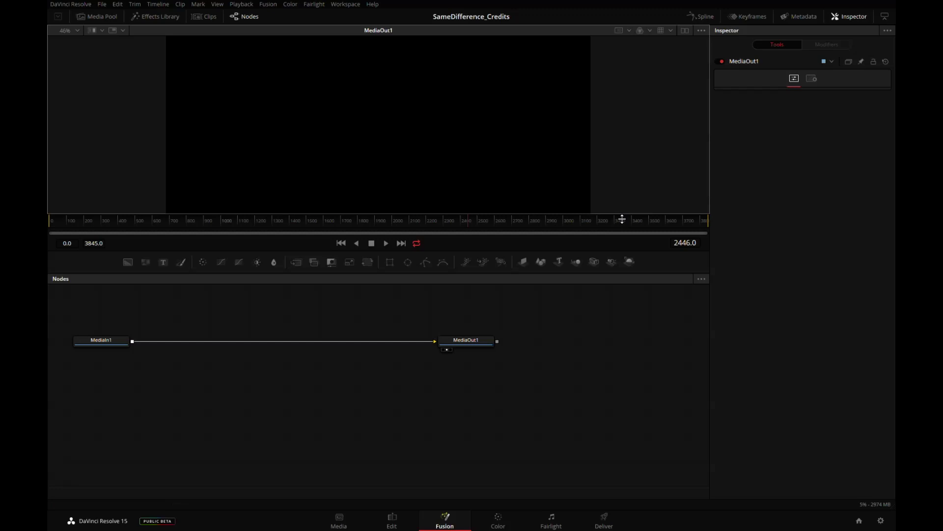
left_click_drag(622, 219, 625, 290)
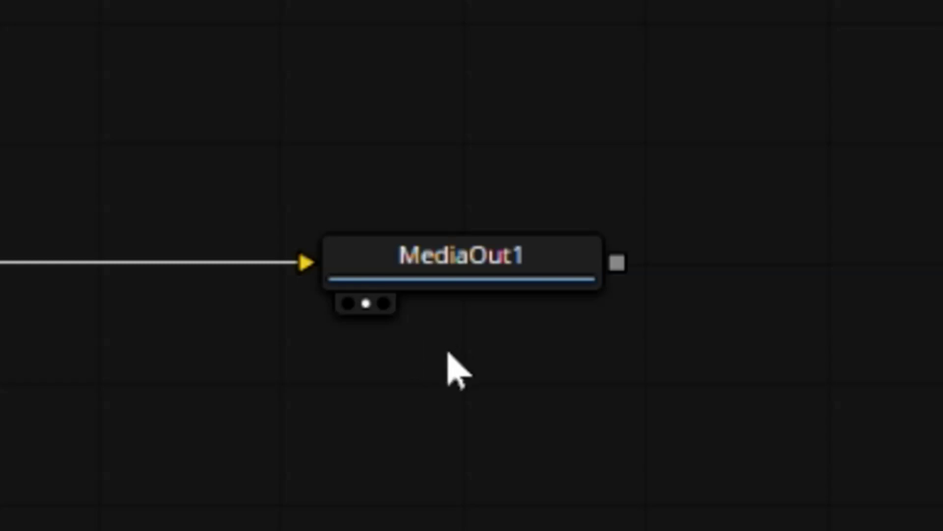
left_click(466, 267)
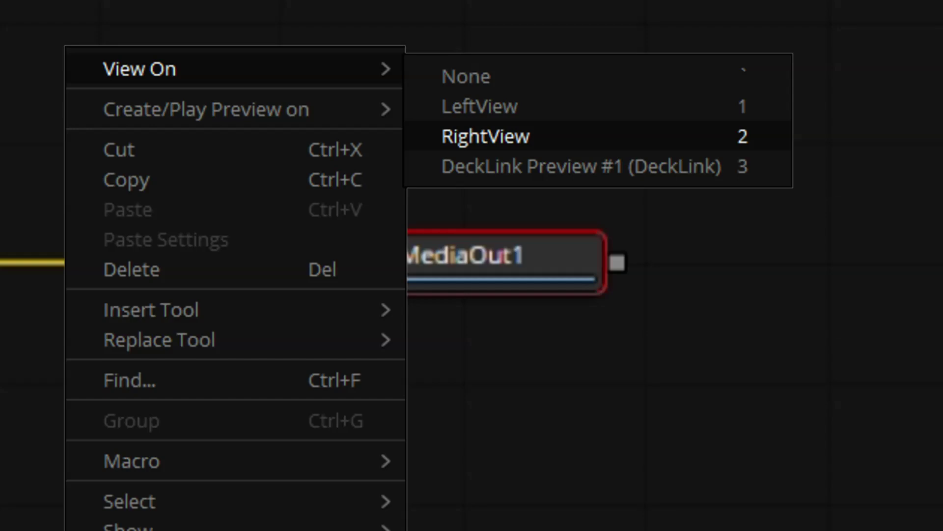
left_click(486, 136)
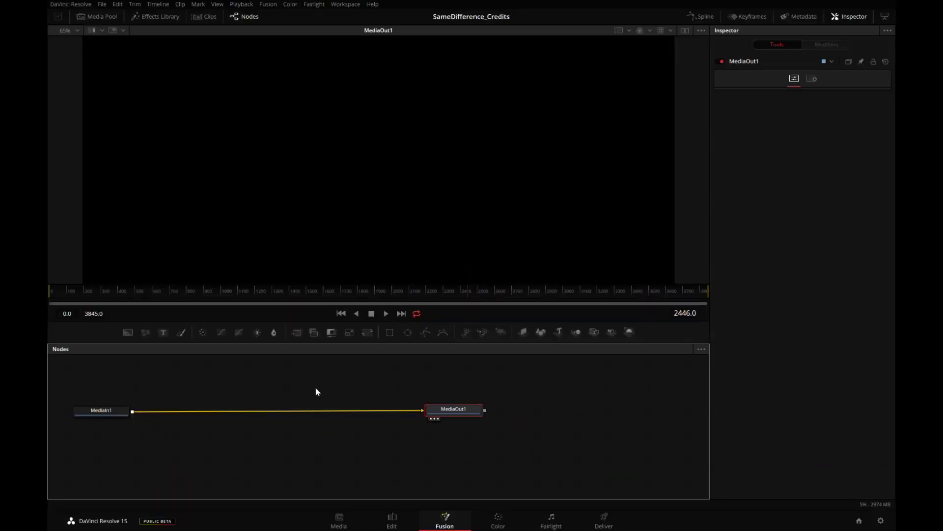
left_click(264, 386)
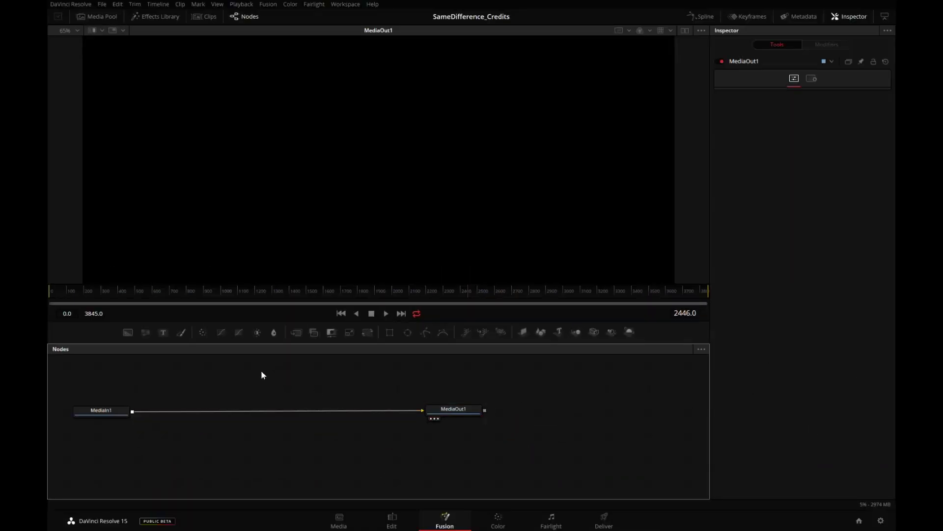
- Add a Text+ generator node (Text1) from the Add Tool menu
right_click(265, 376)
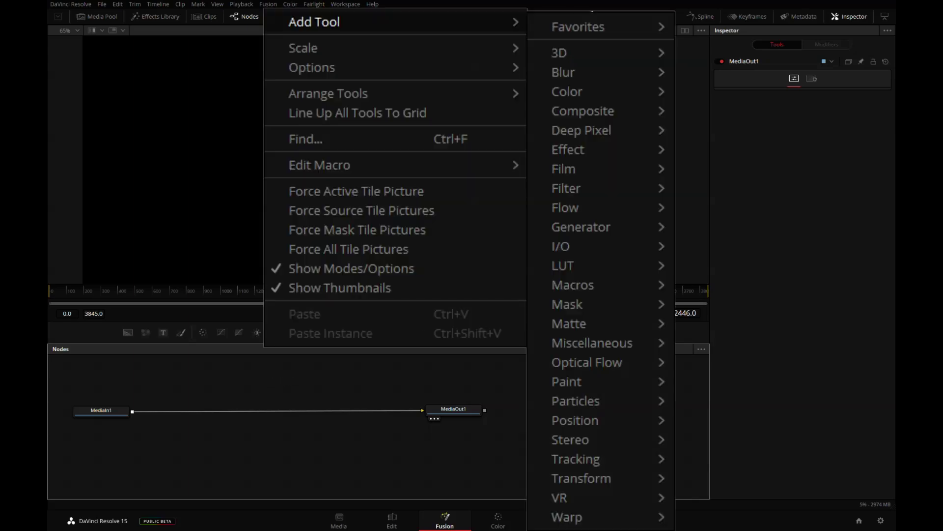
mouse_move(581, 226)
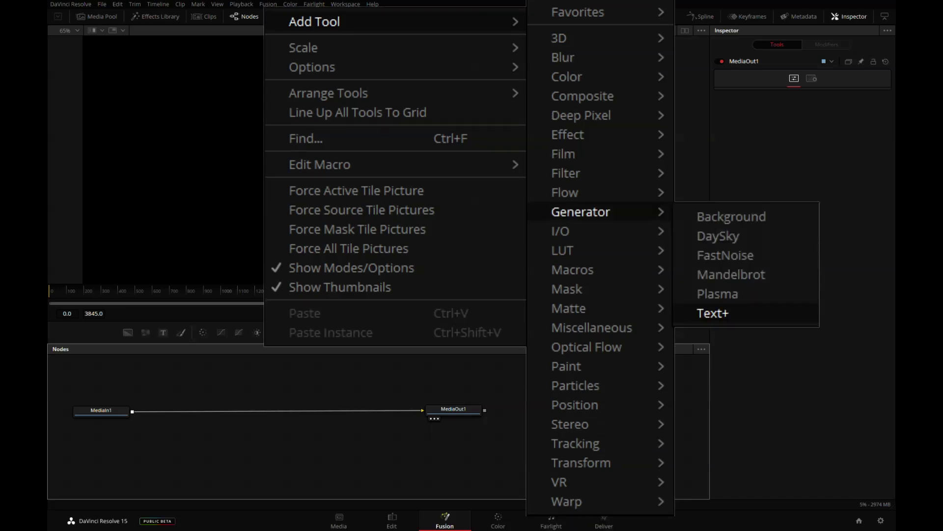
left_click(483, 355)
left_click(294, 466)
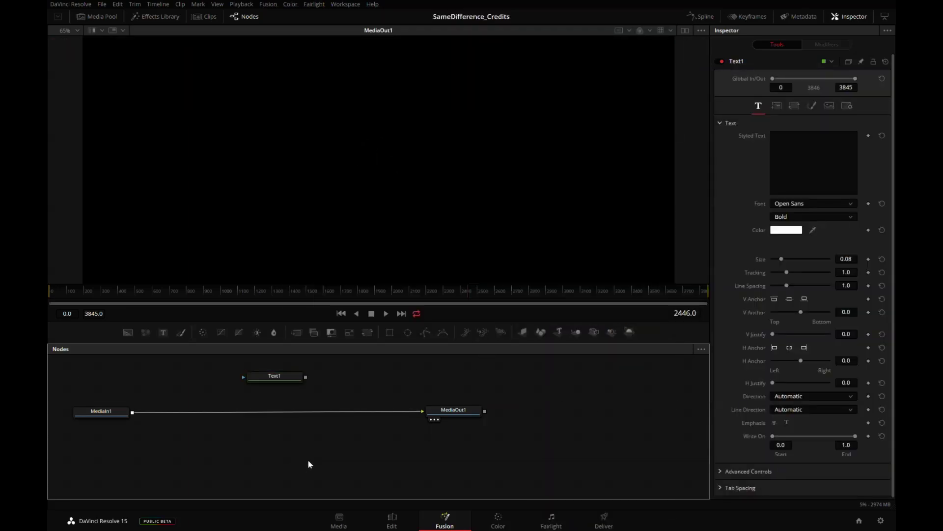
- Add a second Text+ node (Text2) through the Ctrl+Space tool search
key("ctrl+space")
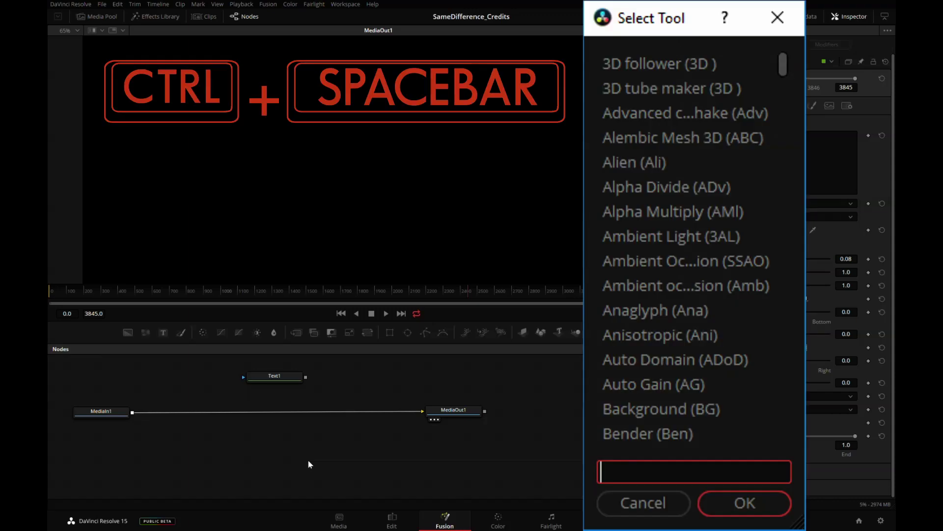
type("Text+")
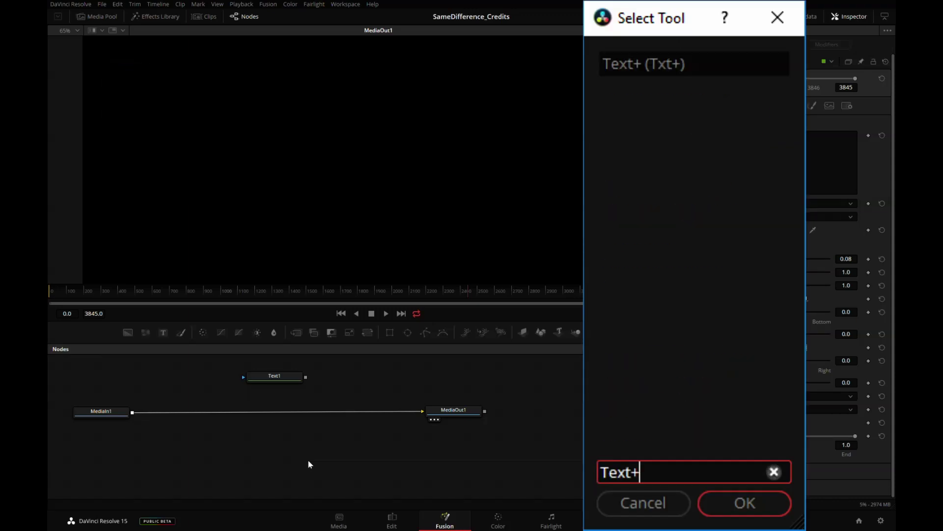
key("Return")
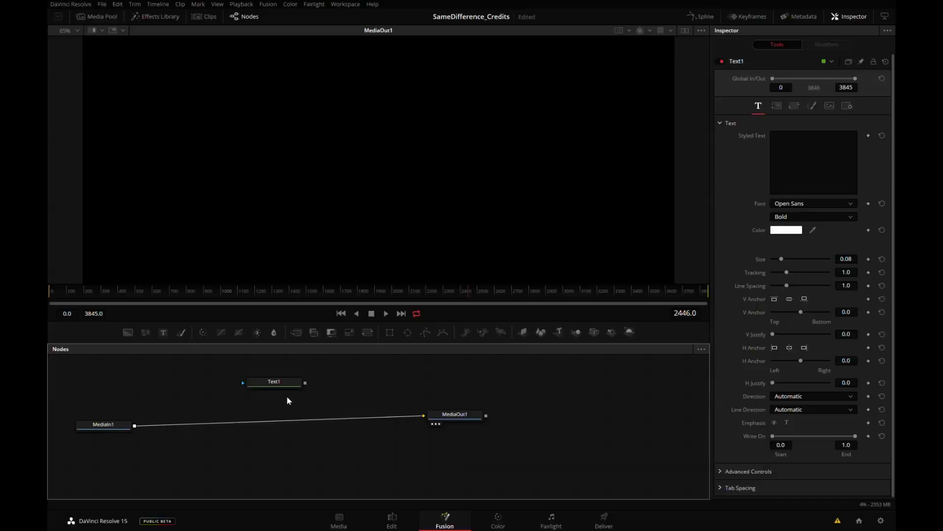
- View Text1 in the viewer and set its Styled Text to 'text'
left_click(288, 382)
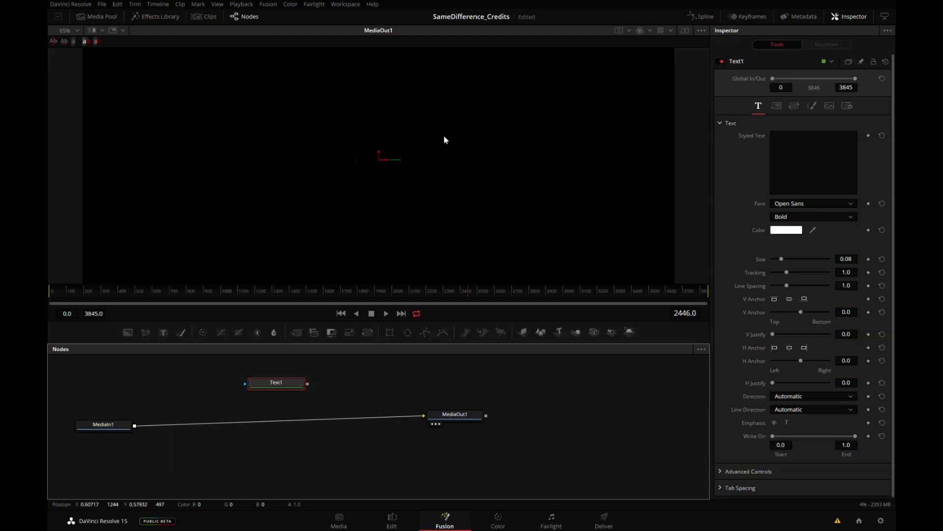
key("2")
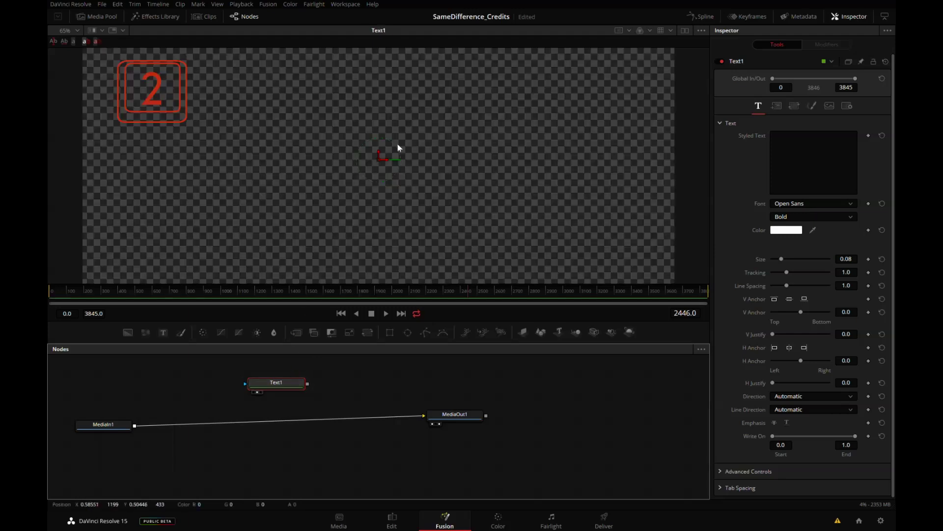
left_click(814, 162)
type("text")
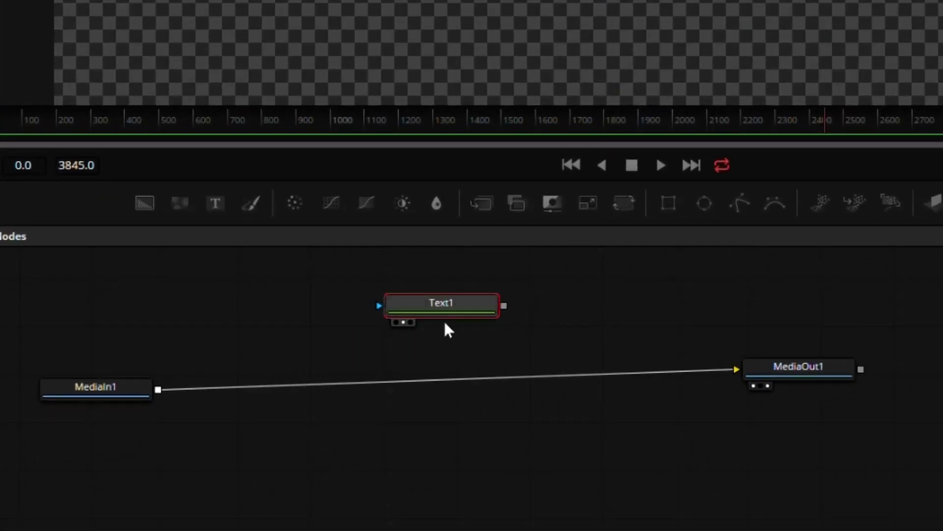
- Drop Text1 onto the MediaIn1–MediaOut1 link, inserting Merge1 with Text1 as foreground
left_click_drag(451, 310, 425, 376)
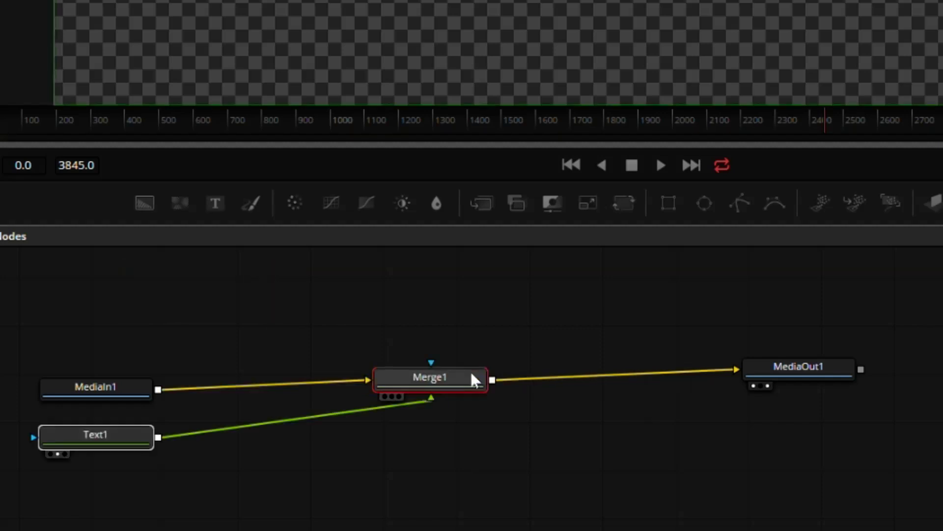